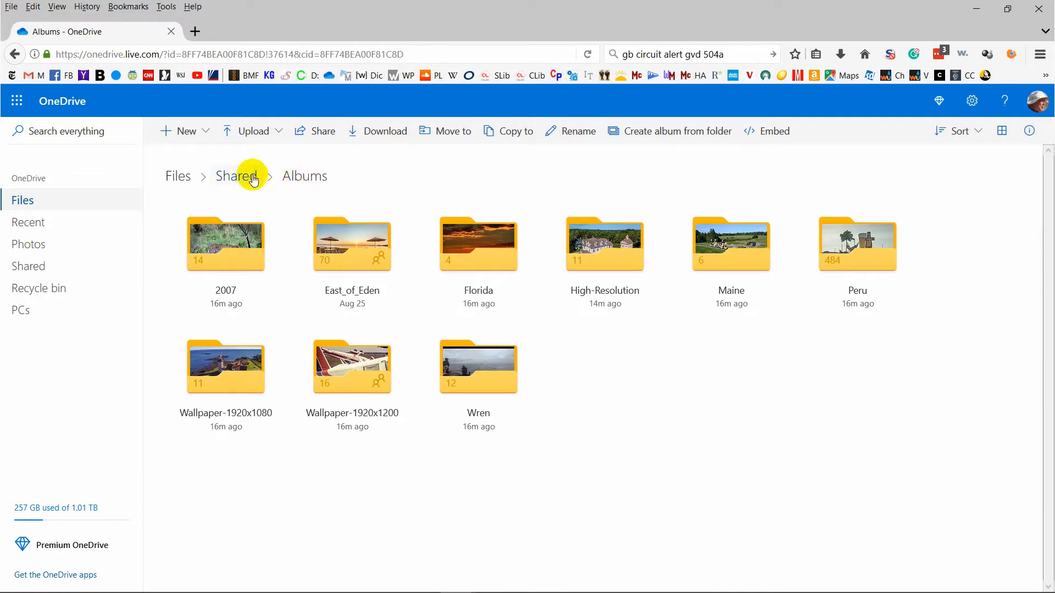
# Create a folder called ImagingTips+Wren inside the With_Others folder under Shared
pyautogui.click(253, 180)
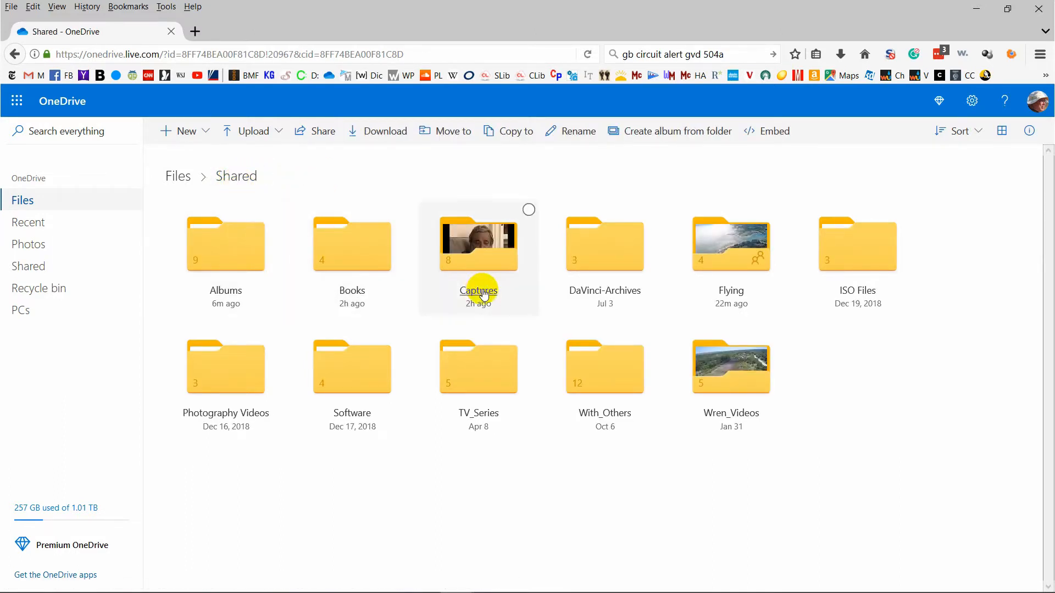
pyautogui.click(610, 375)
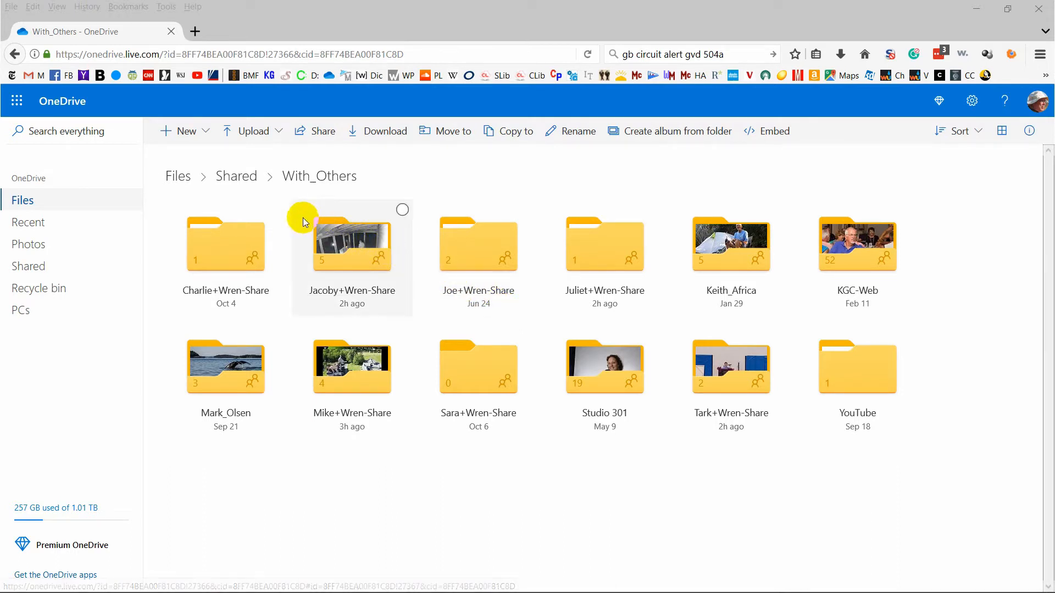
pyautogui.click(185, 135)
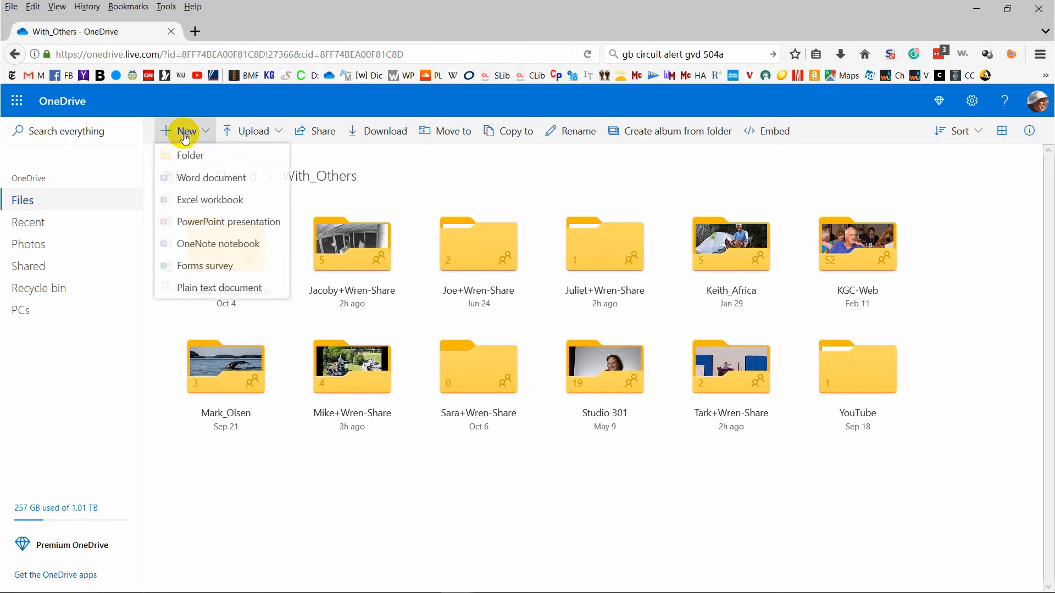
pyautogui.click(192, 157)
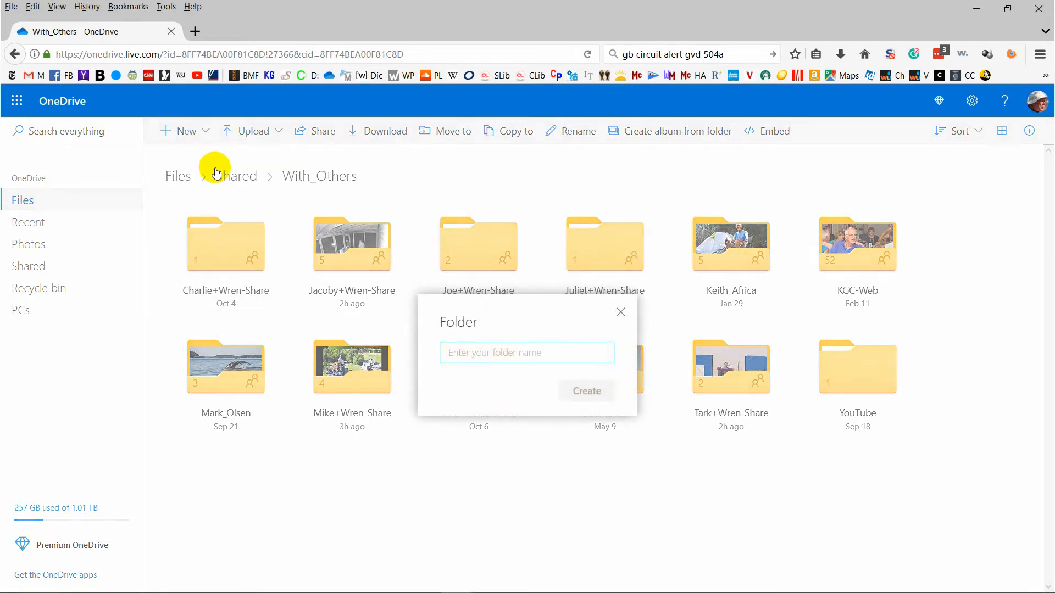
pyautogui.write('ImagingTips+Wren')
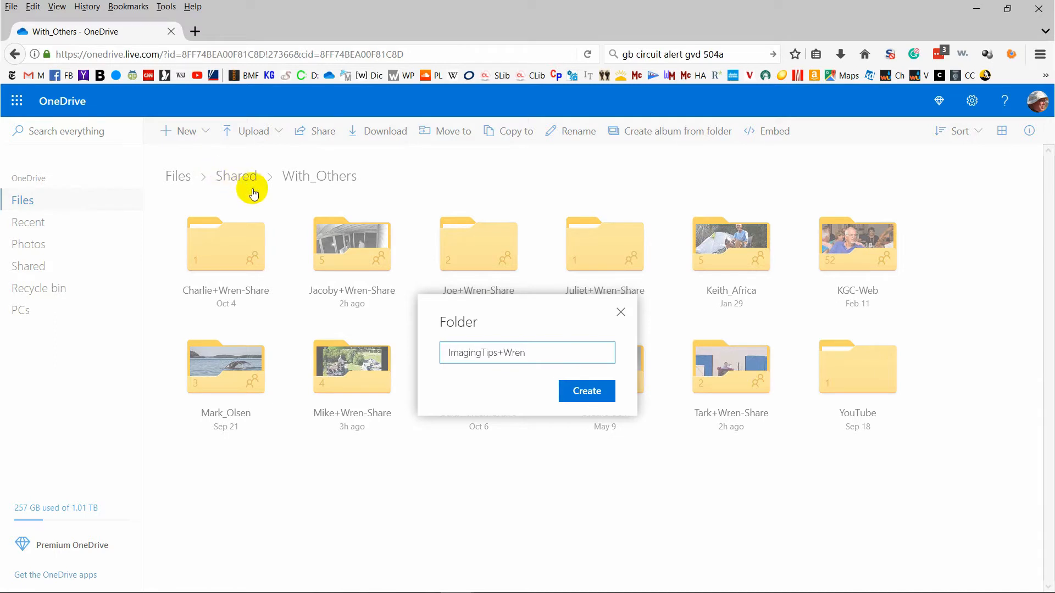
pyautogui.click(595, 400)
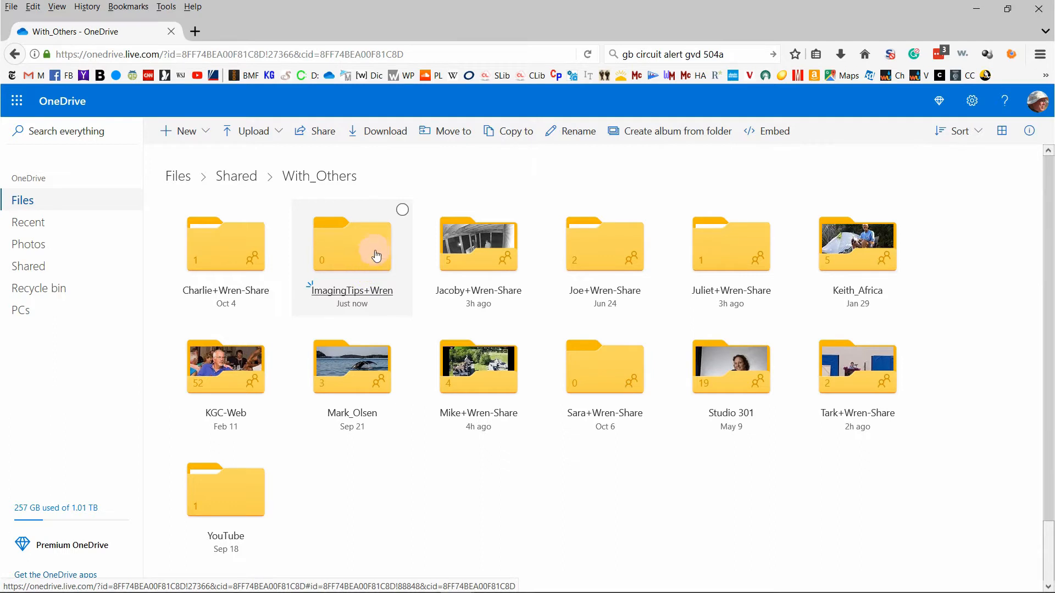
# Clear the password in the ImagingTips+Wren folder's link settings with editing allowed, and copy its sharing link
pyautogui.click(400, 209)
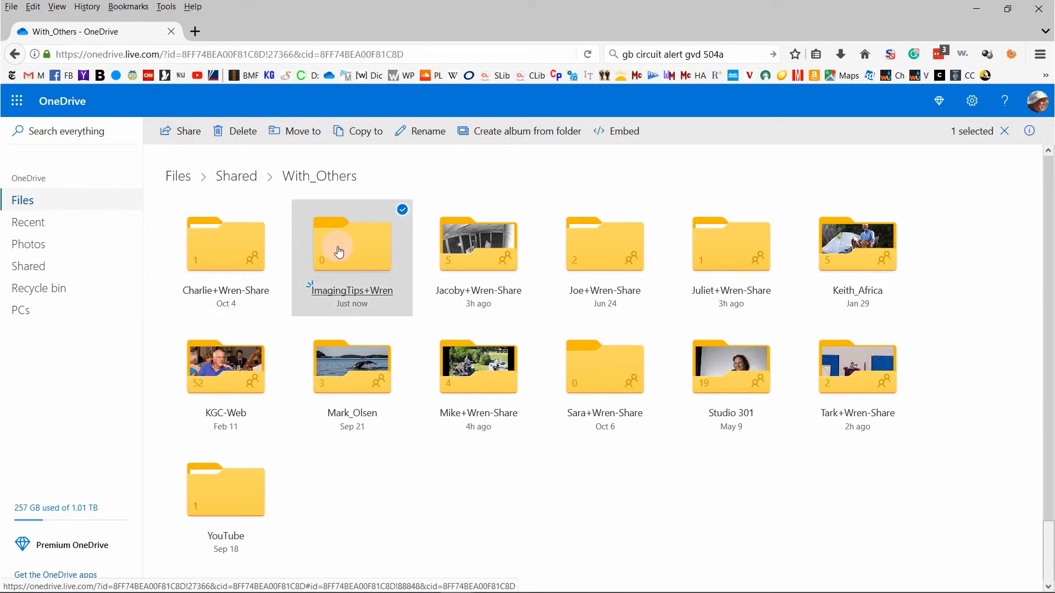
pyautogui.click(186, 138)
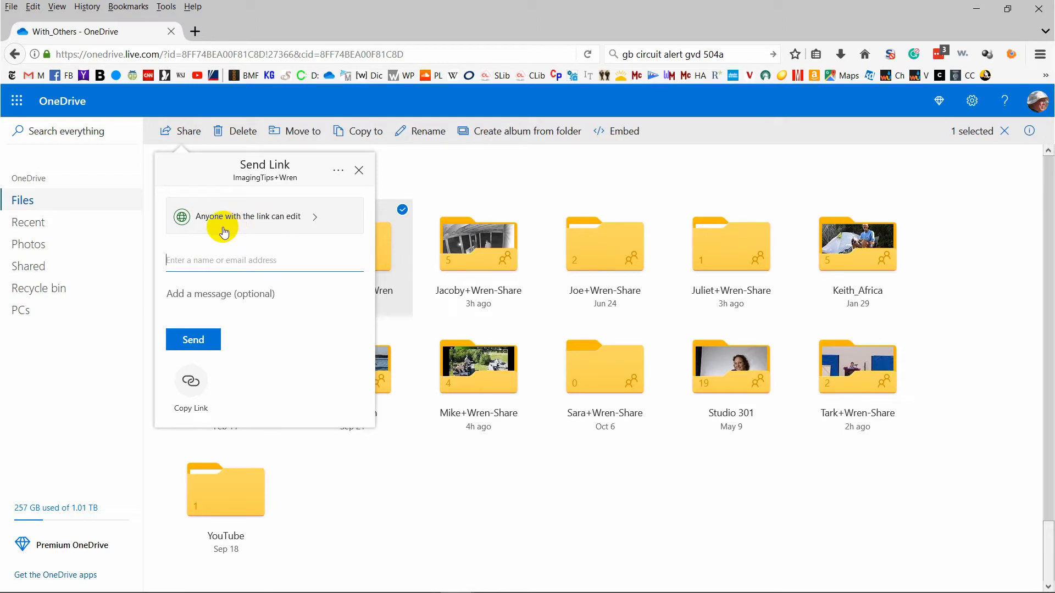
pyautogui.click(298, 220)
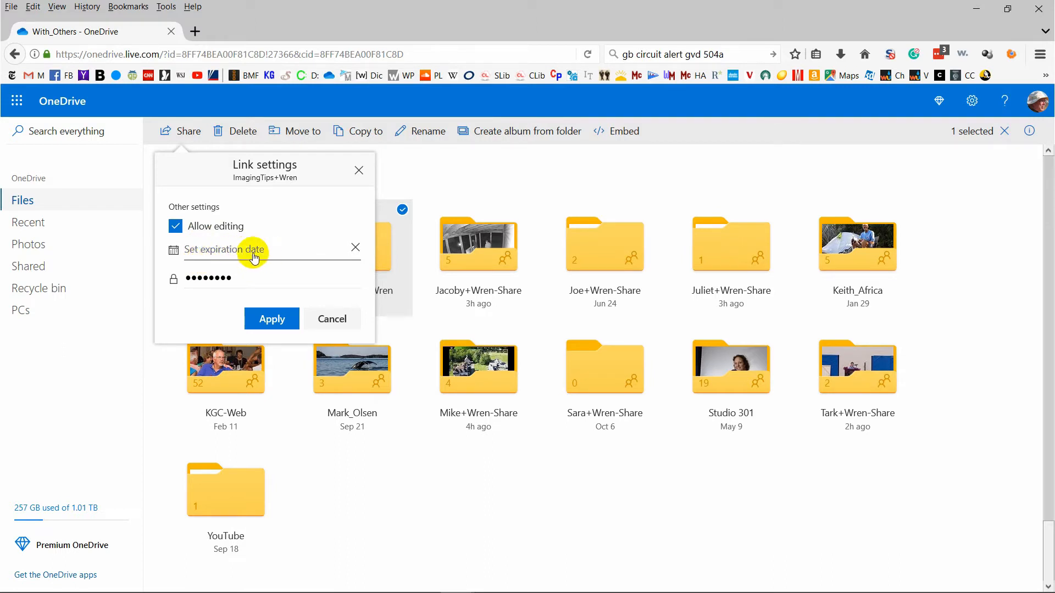
pyautogui.click(241, 279)
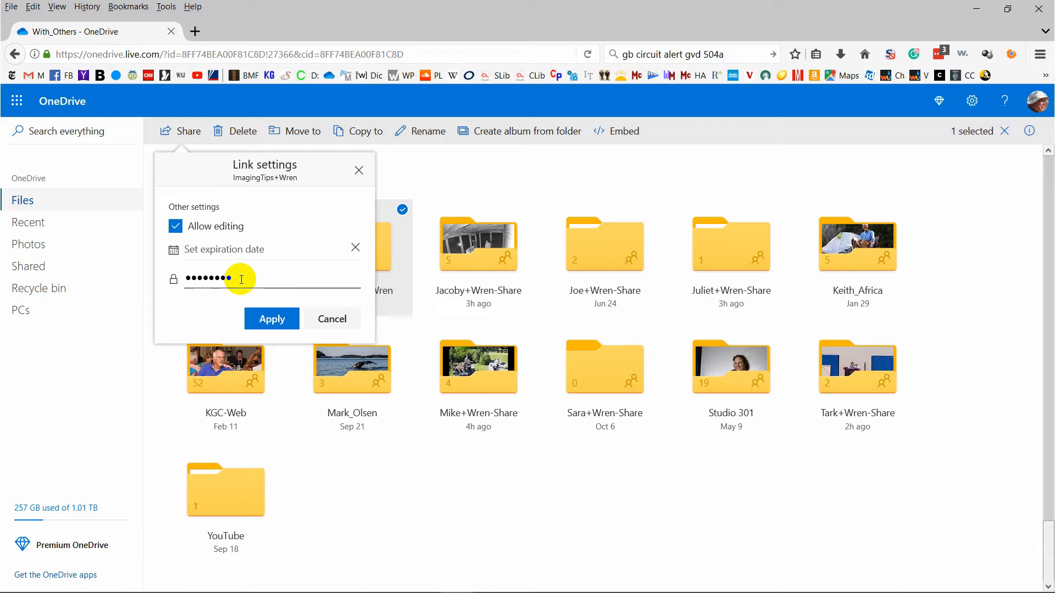
pyautogui.moveTo(242, 278); pyautogui.dragTo(172, 287)
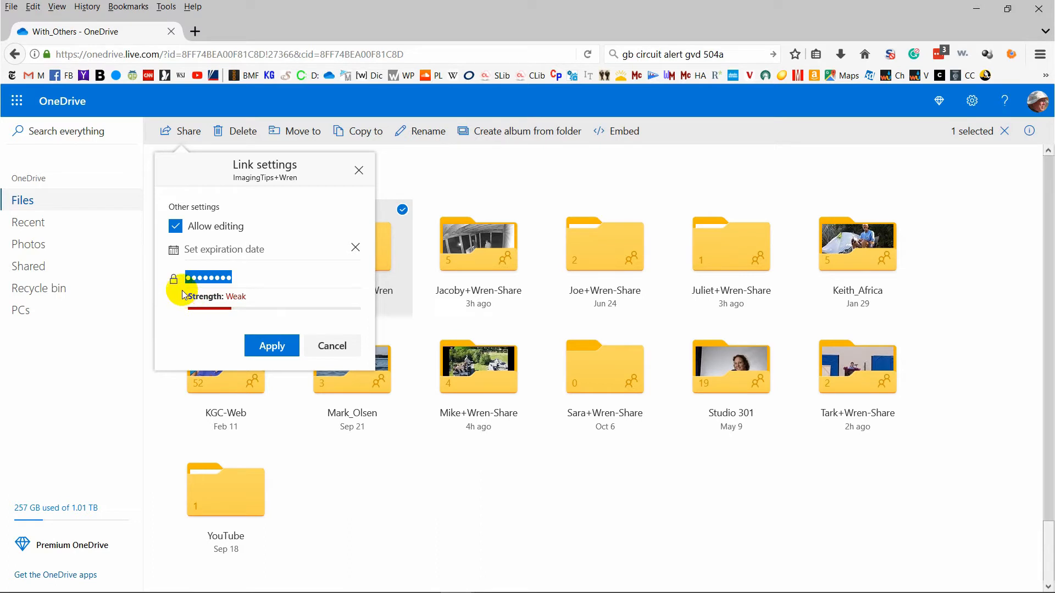
pyautogui.press('BackSpace')
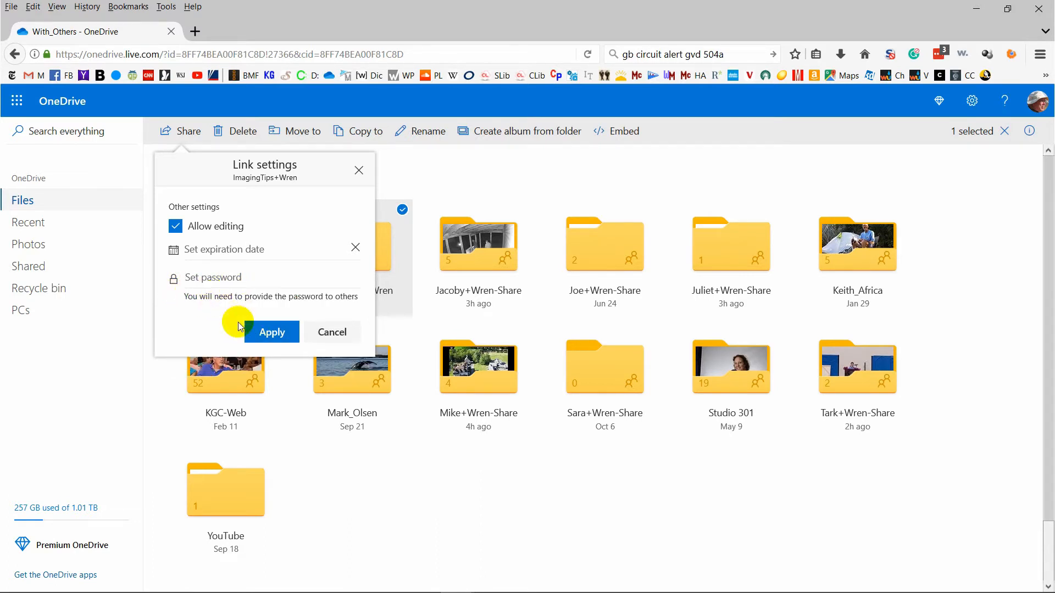
pyautogui.click(255, 336)
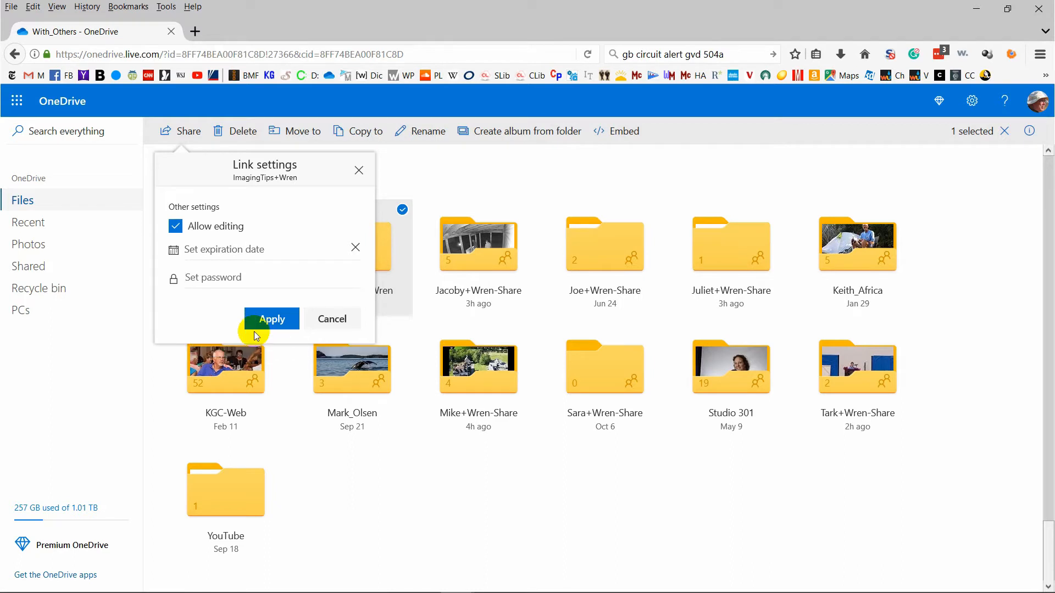
pyautogui.click(262, 322)
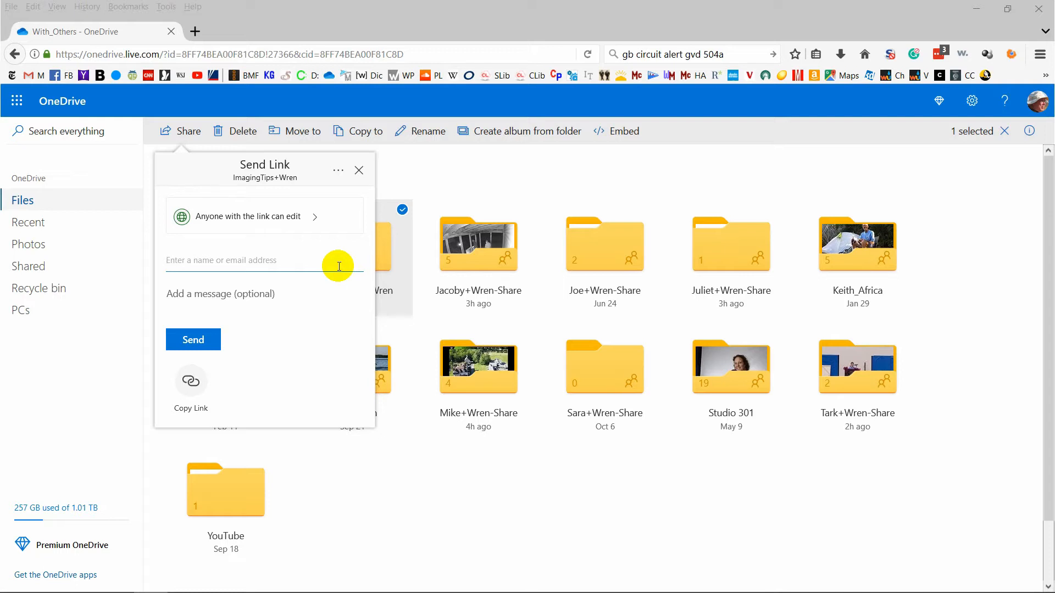
pyautogui.click(194, 389)
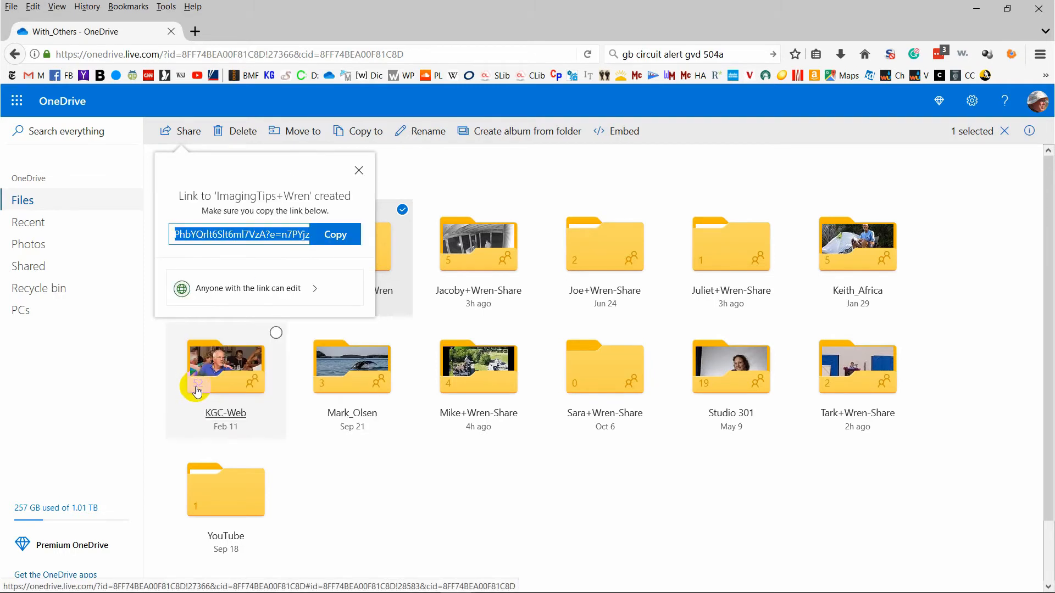
pyautogui.click(333, 240)
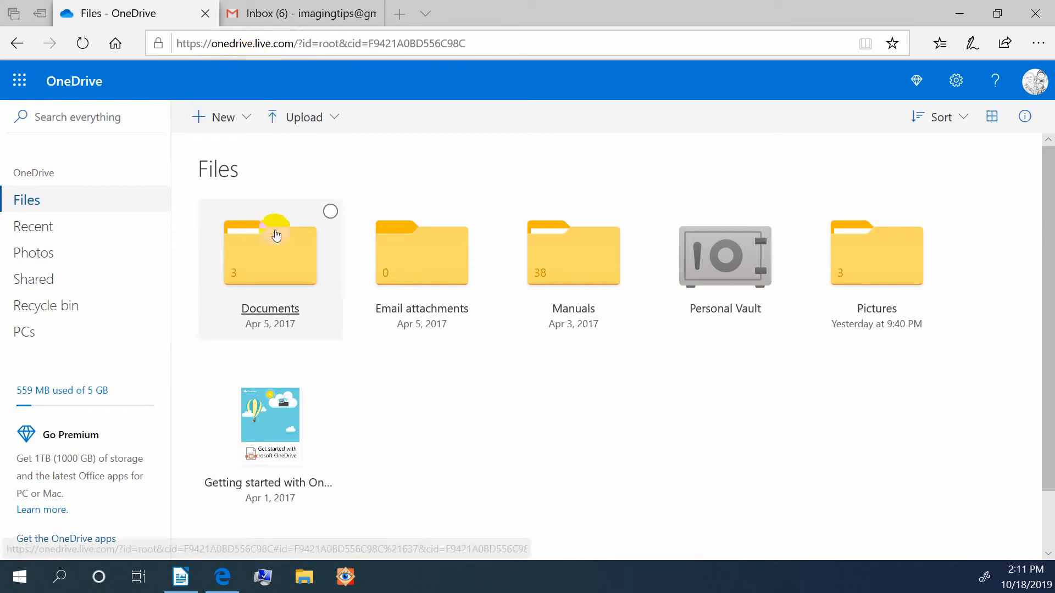
# Check the recipient account's Shared list, then switch to Gmail and open the link in the "Shared OneDrive Folder" message
pyautogui.click(49, 284)
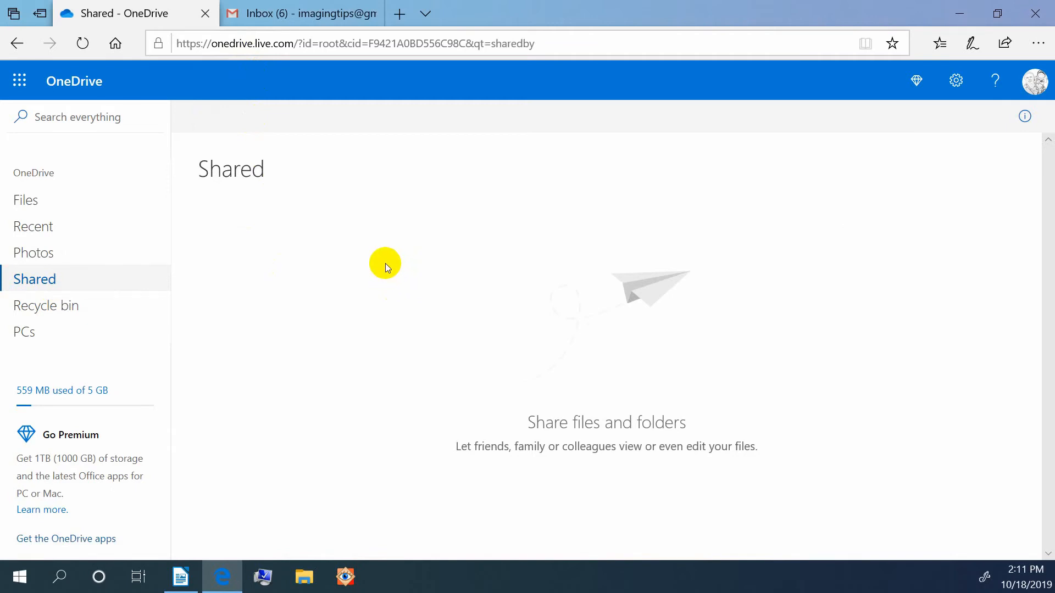
pyautogui.click(310, 13)
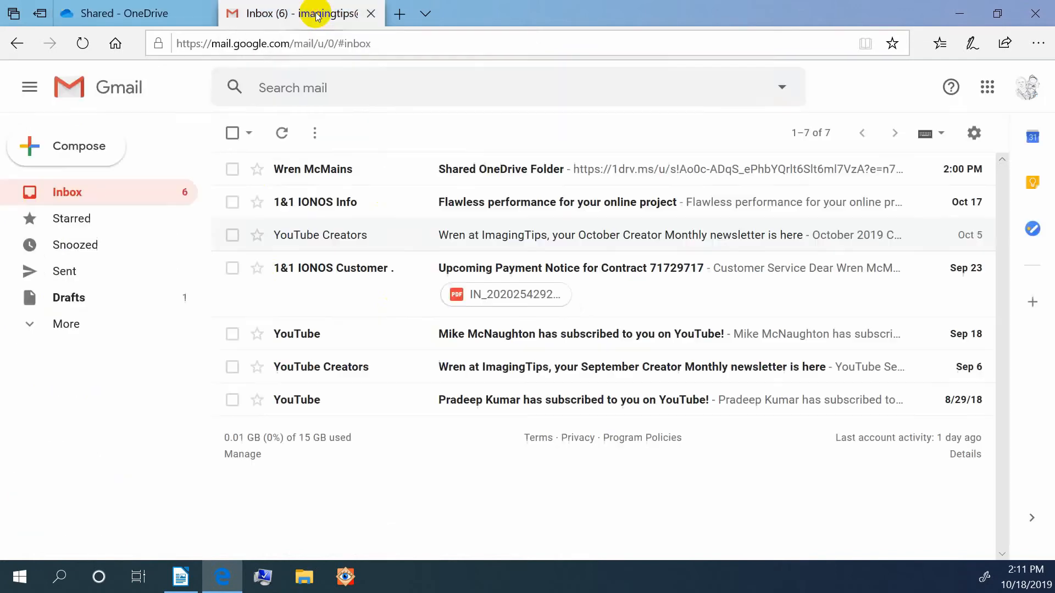
pyautogui.click(318, 171)
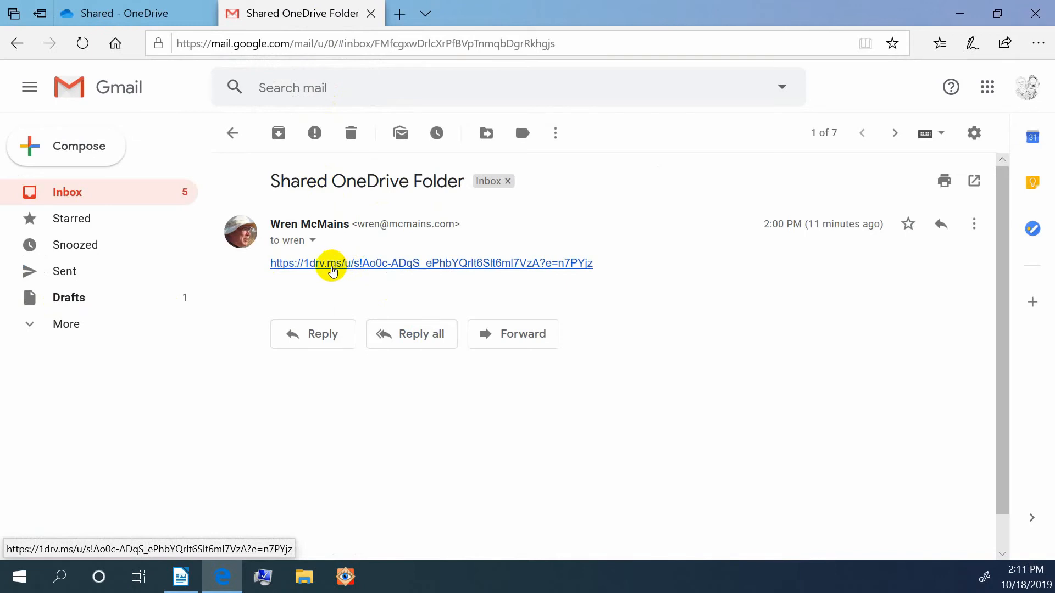
pyautogui.click(332, 263)
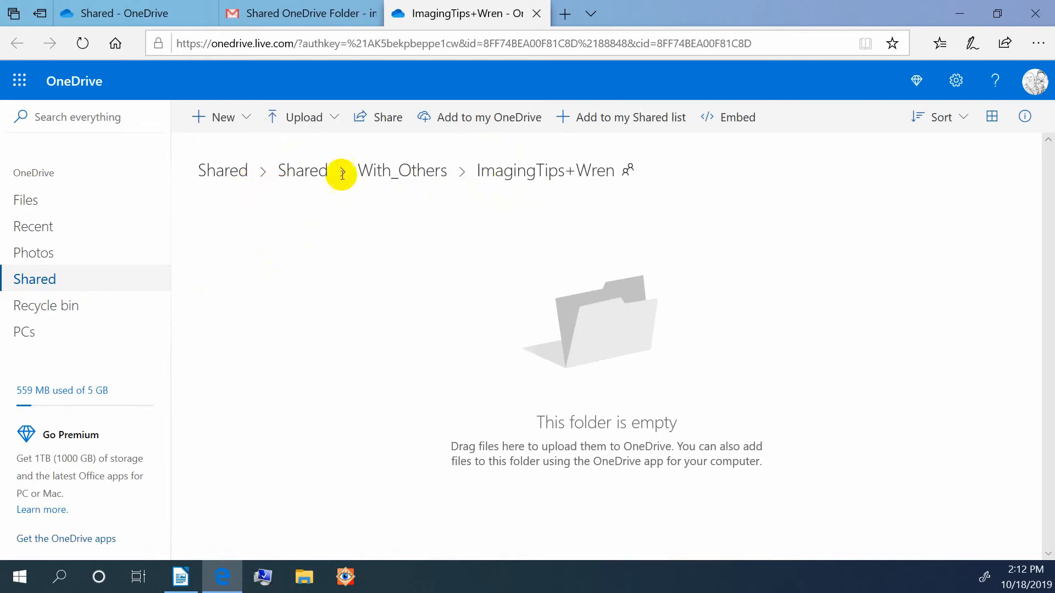
# Add the shared ImagingTips+Wren folder to the recipient's OneDrive with the signed-in account and show the Files list
pyautogui.click(476, 125)
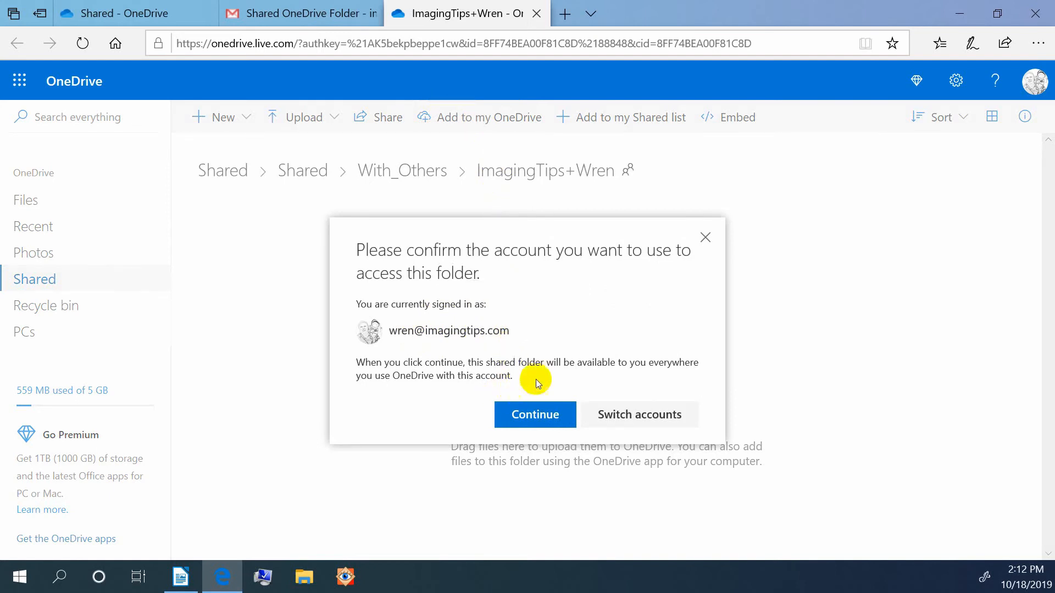
pyautogui.click(545, 416)
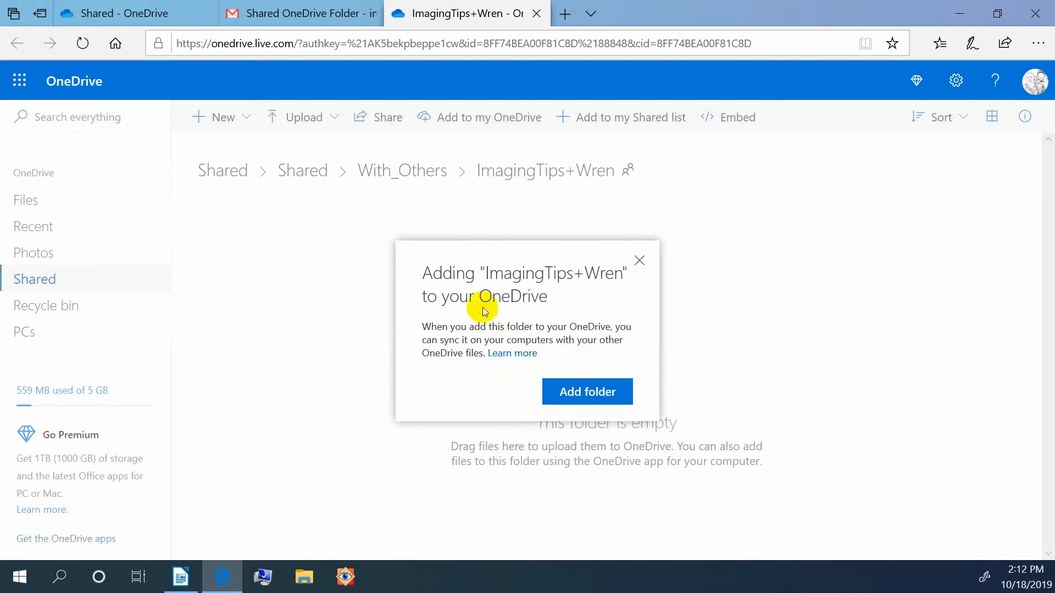
pyautogui.click(557, 392)
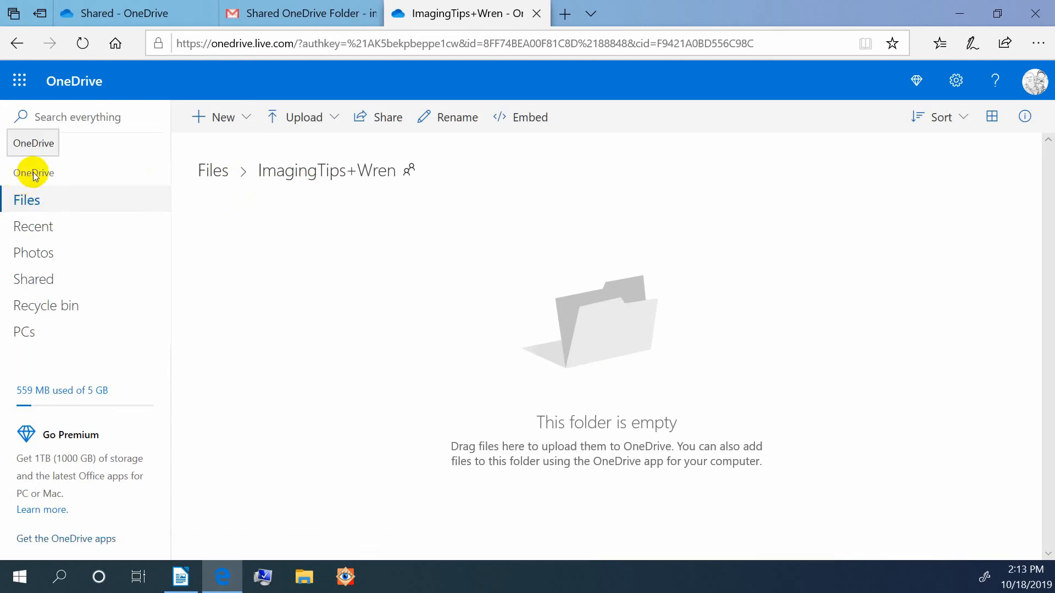
pyautogui.click(39, 201)
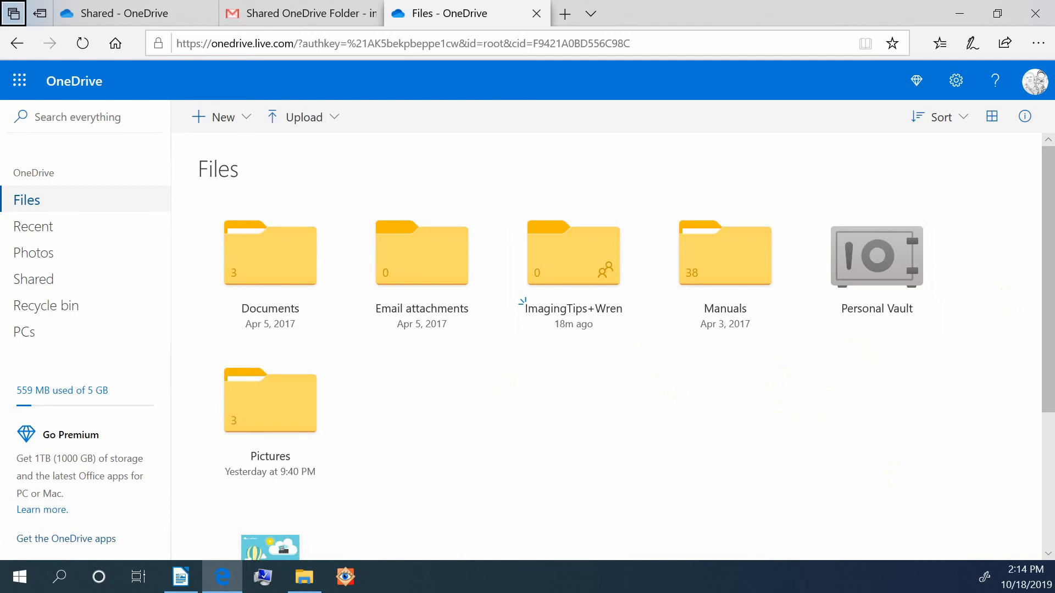
# Switch to File Explorer and examine the ImagingTips+Wren folder's contents and sync status within the local OneDrive folder
pyautogui.hotkey('alt', 'Tab')
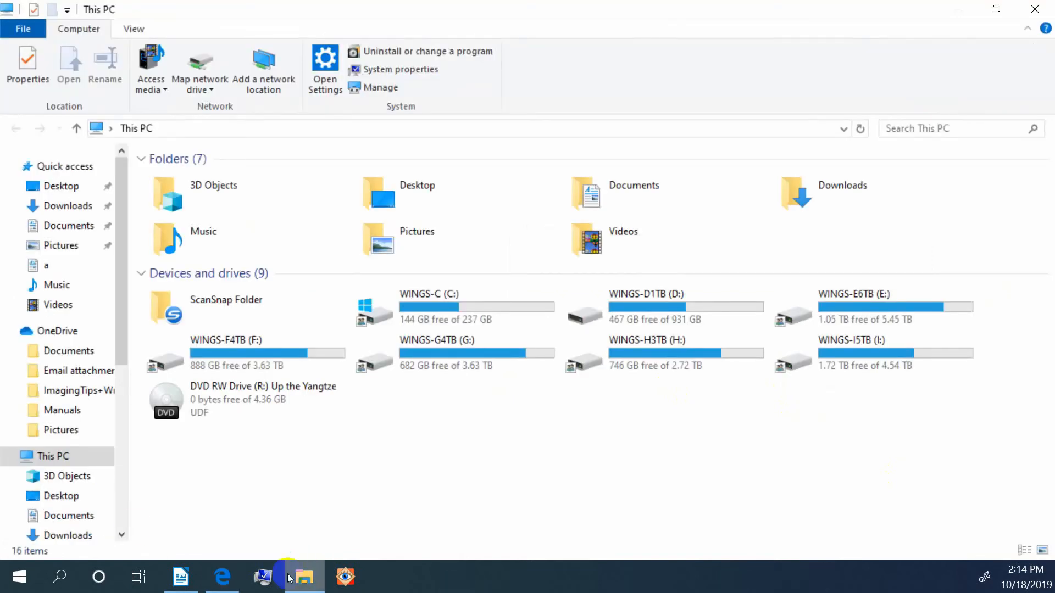
pyautogui.click(73, 391)
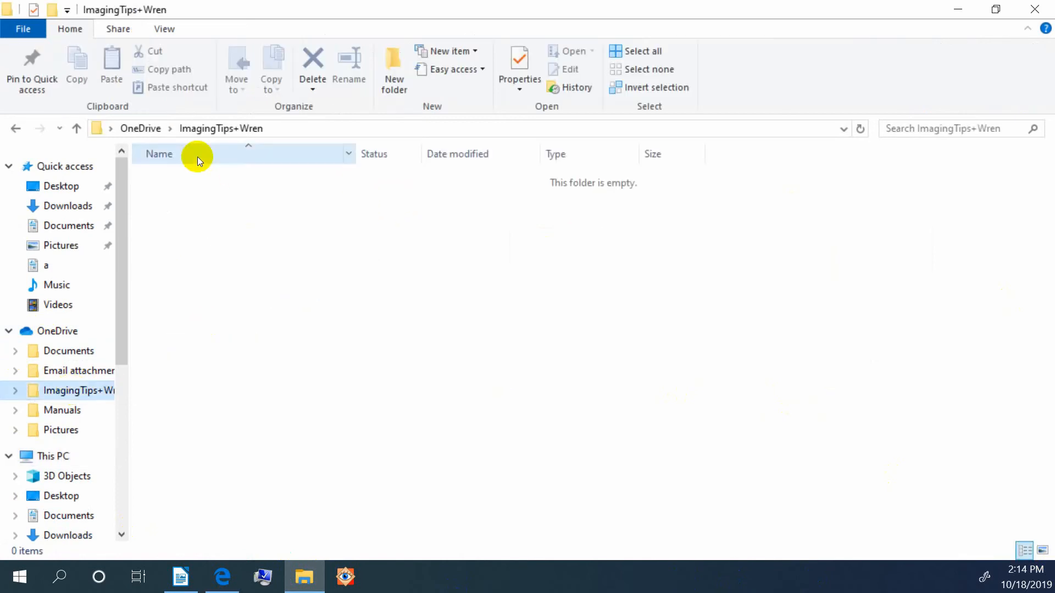
pyautogui.click(142, 128)
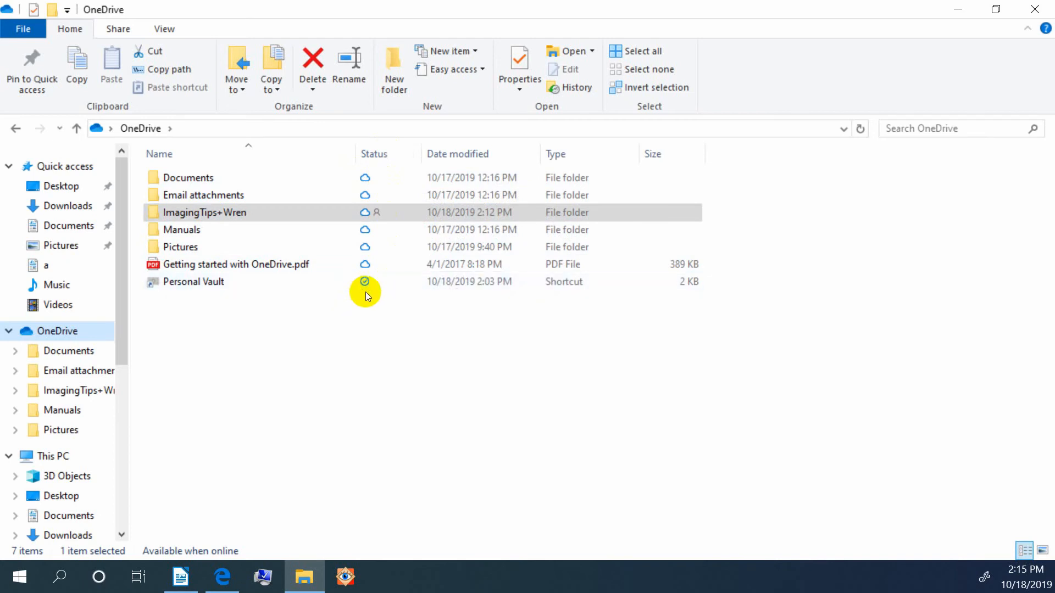
pyautogui.click(384, 218)
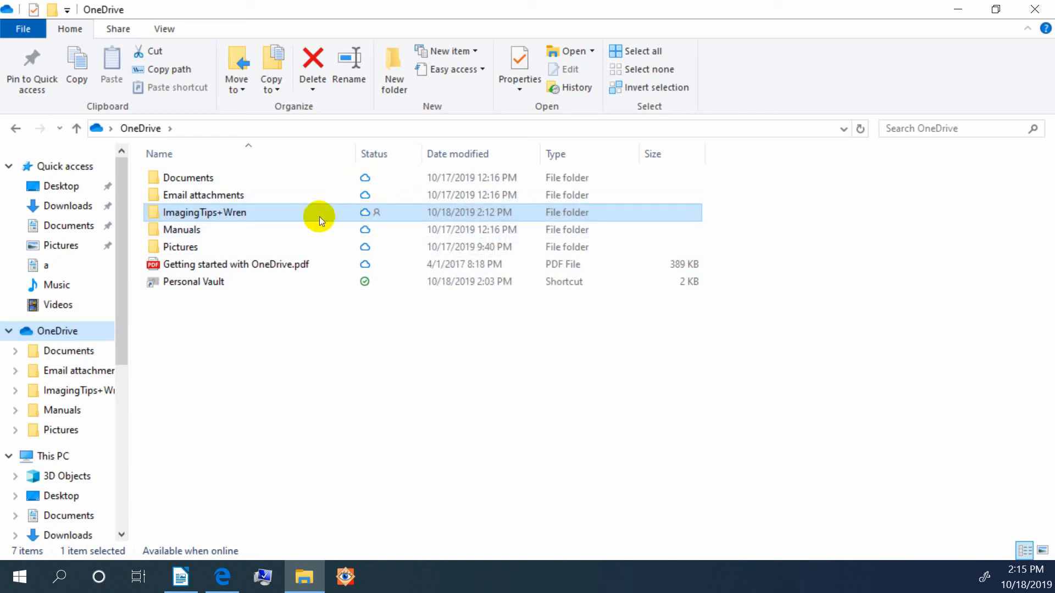
pyautogui.moveTo(320, 216)
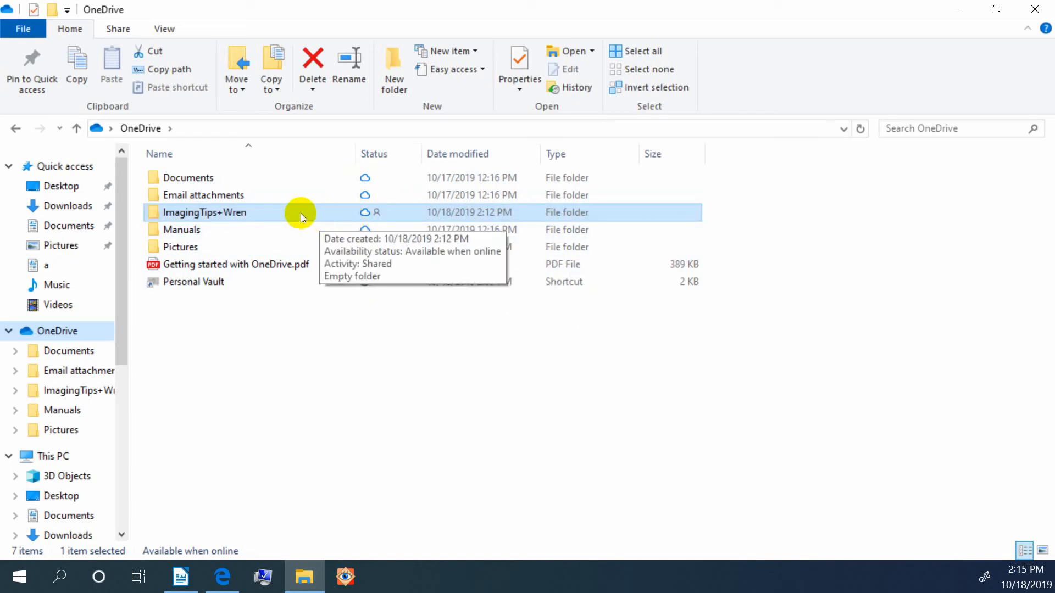
# Create a subfolder named New Movies inside the local ImagingTips+Wren folder
pyautogui.doubleClick(301, 213)
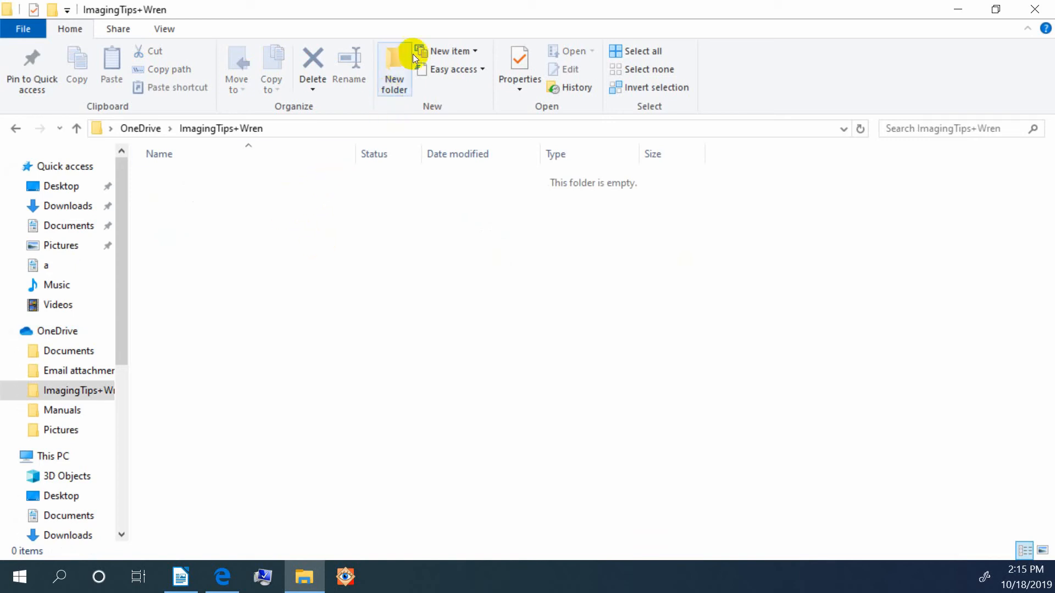
pyautogui.click(397, 78)
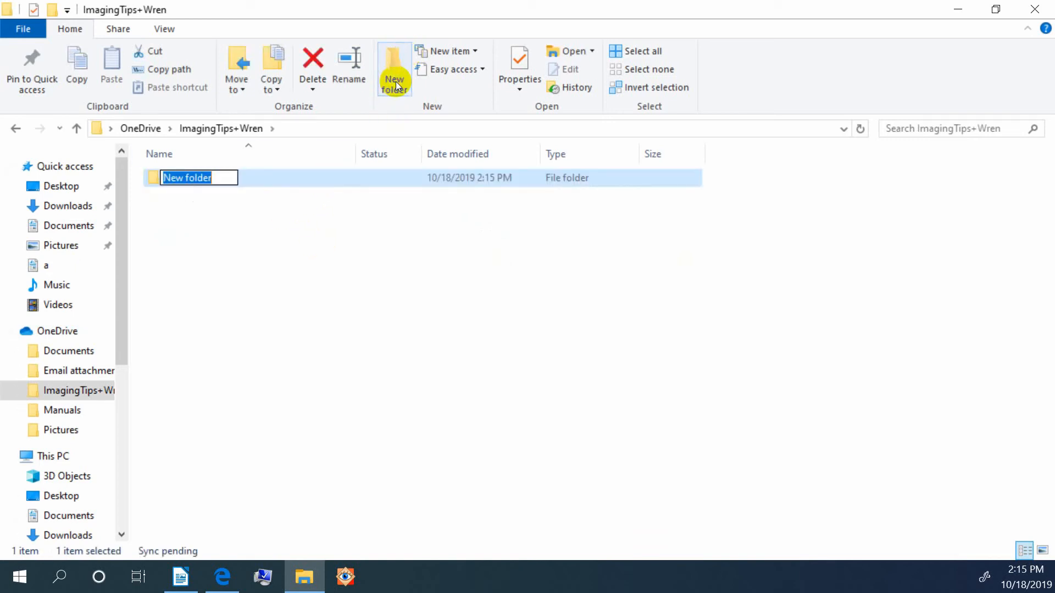
pyautogui.write('New')
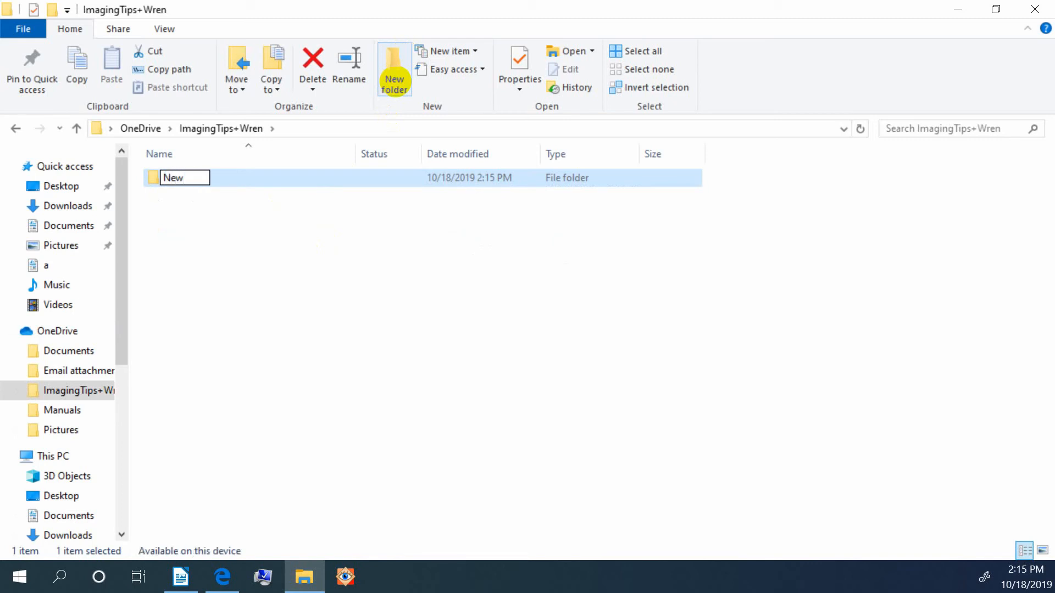
pyautogui.write(' Movies')
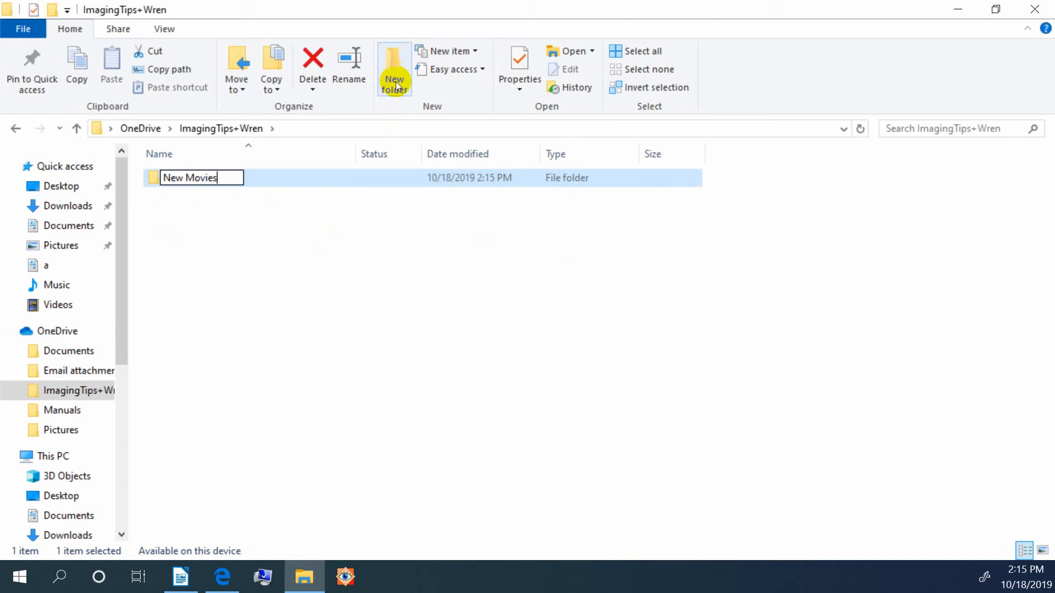
pyautogui.press('Return')
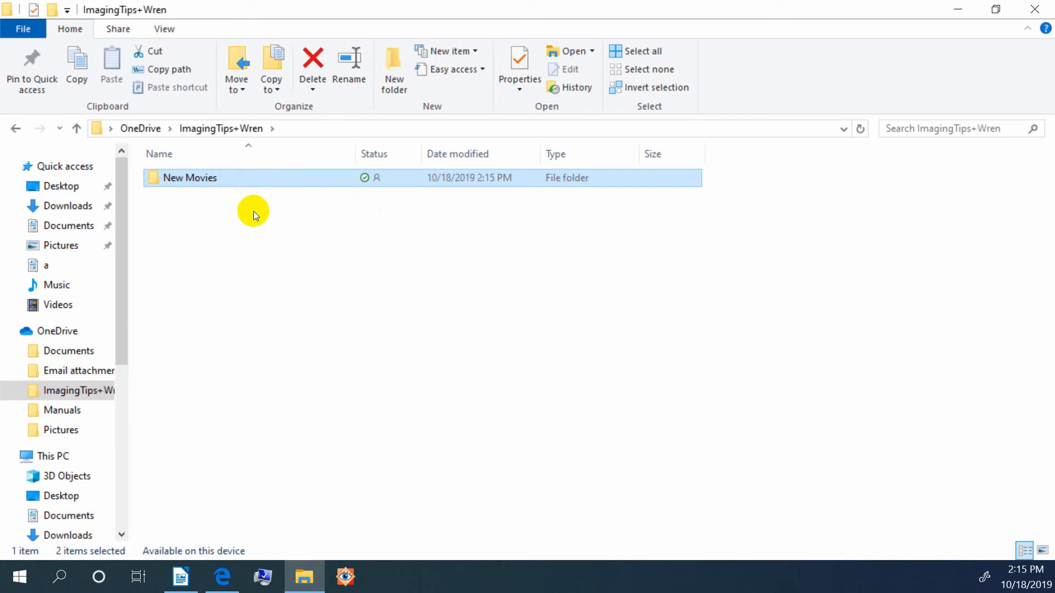
pyautogui.click(374, 211)
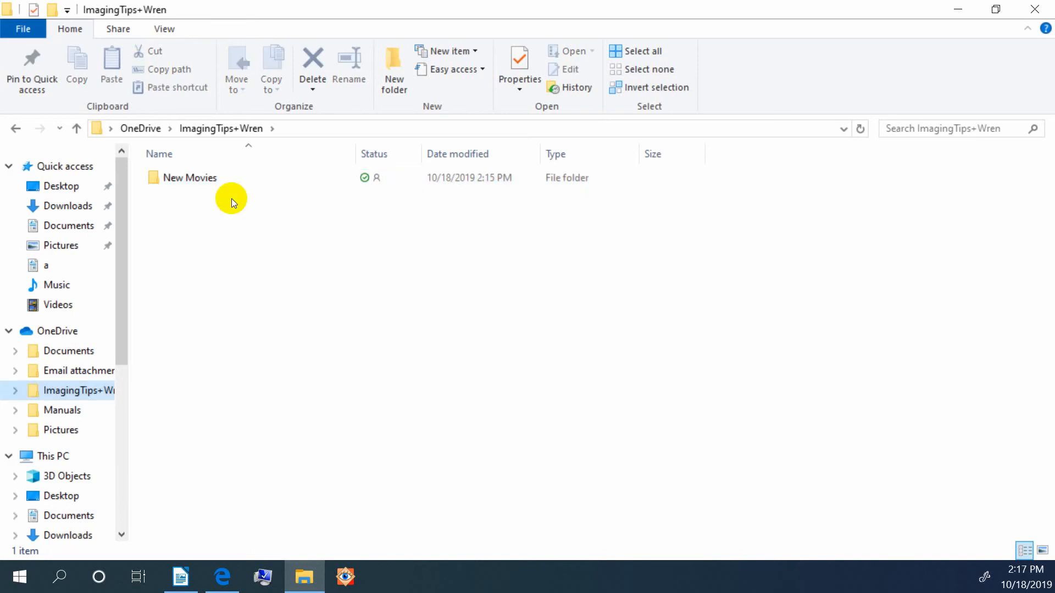
# Return to the local OneDrive root folder and check the sync status of ImagingTips+Wren
pyautogui.click(65, 351)
pyautogui.click(64, 332)
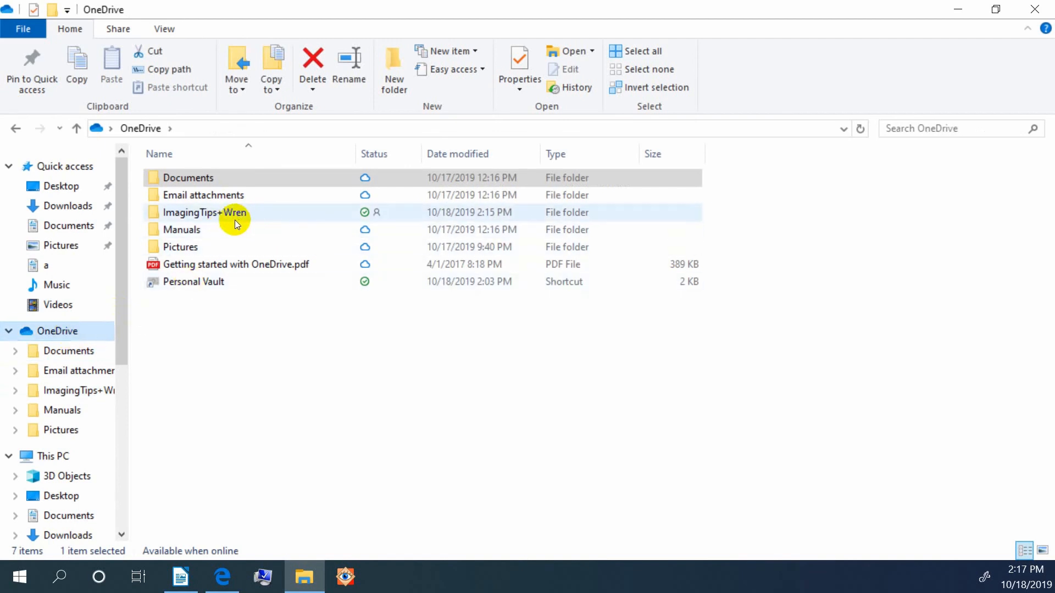
pyautogui.moveTo(259, 212)
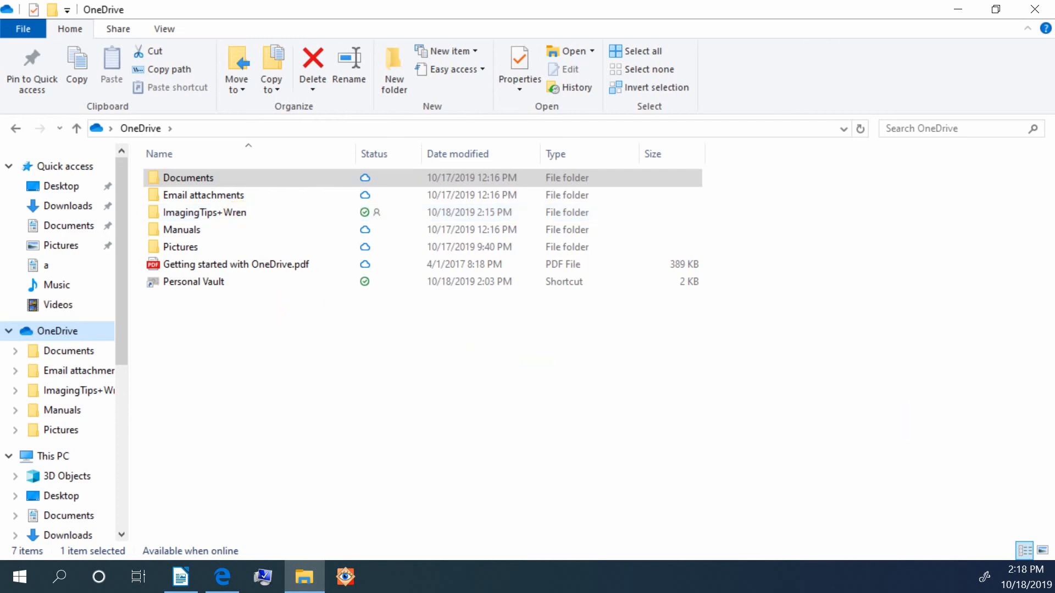
# Switch back to OneDrive in the browser and view the recipient account's Shared list
pyautogui.hotkey('alt', 'Tab')
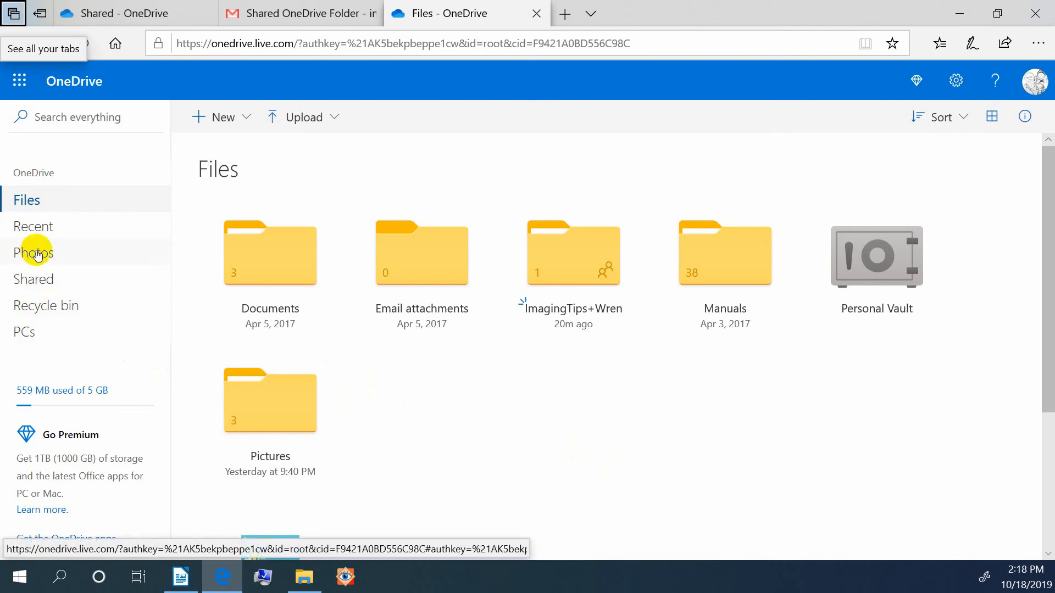
pyautogui.click(42, 279)
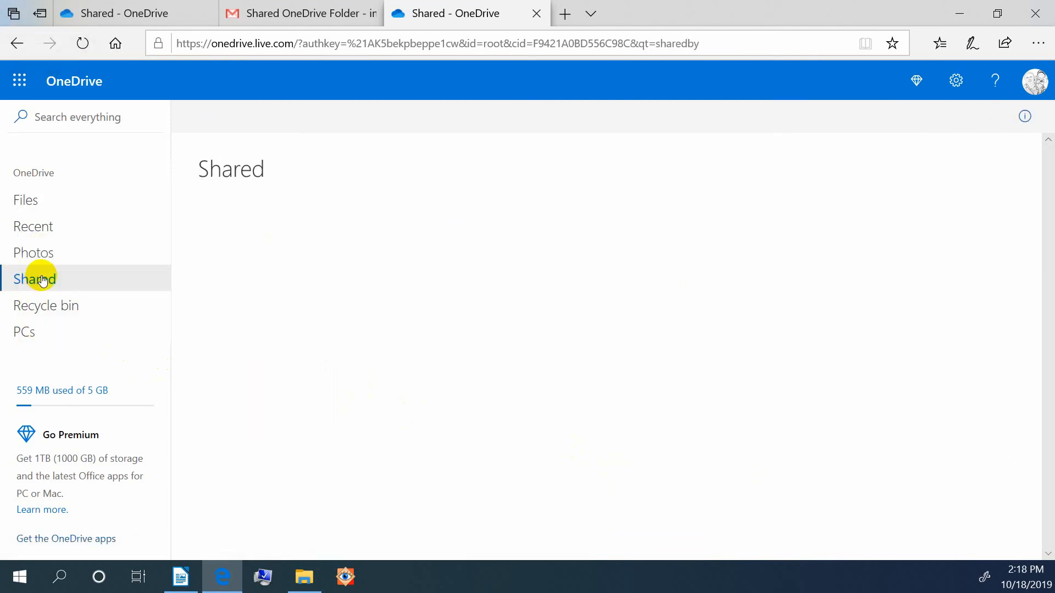